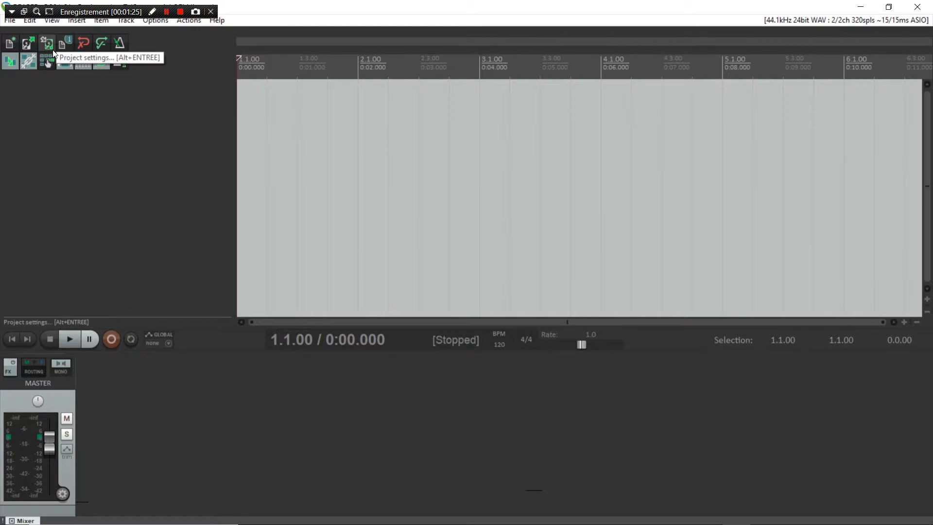
Step: Open REAPER's Options menu over the empty 120 BPM project
click(156, 21)
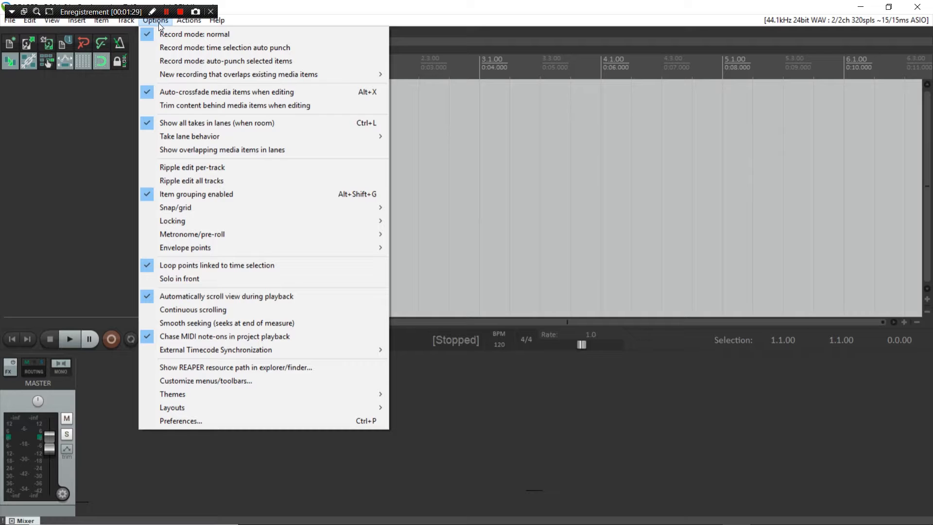
Step: In Preferences under Audio > Device, confirm ASIO as the audio system
click(183, 423)
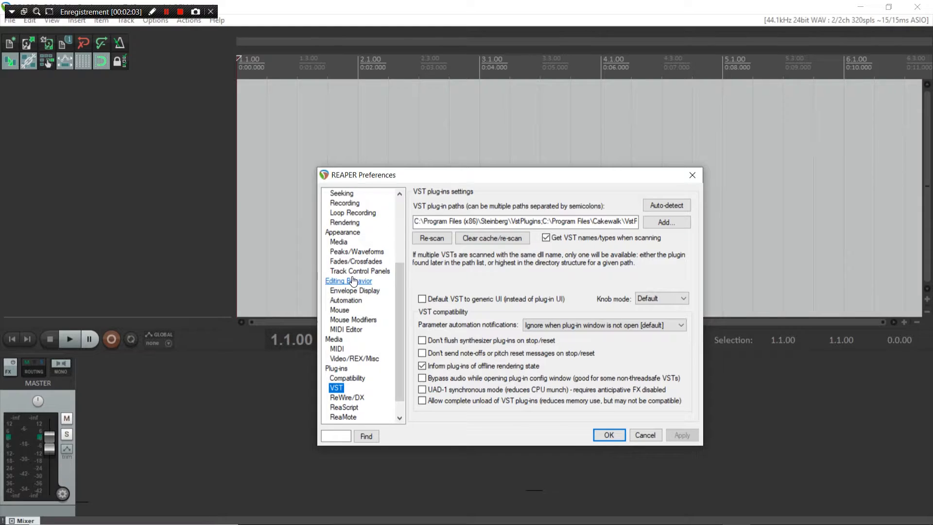
scroll(351, 284, down, 1)
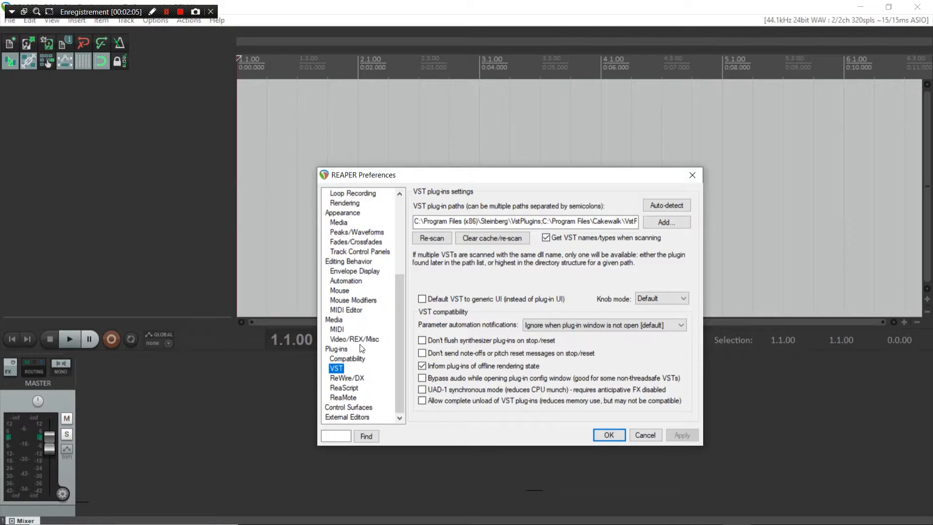
scroll(360, 349, up, 5)
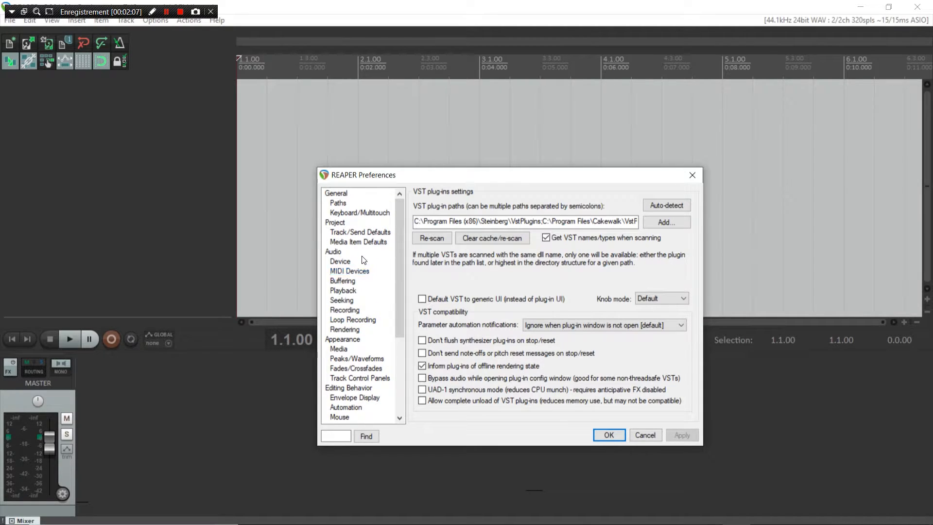
click(340, 261)
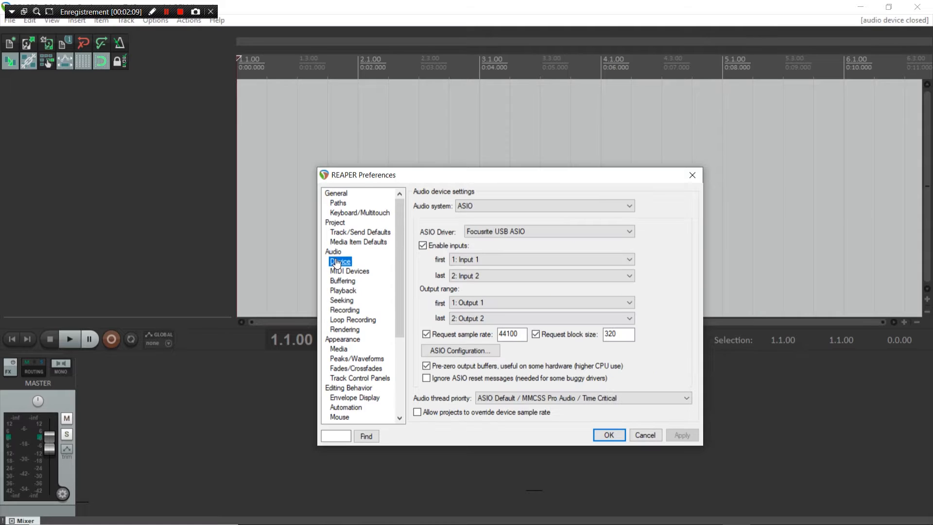
click(479, 205)
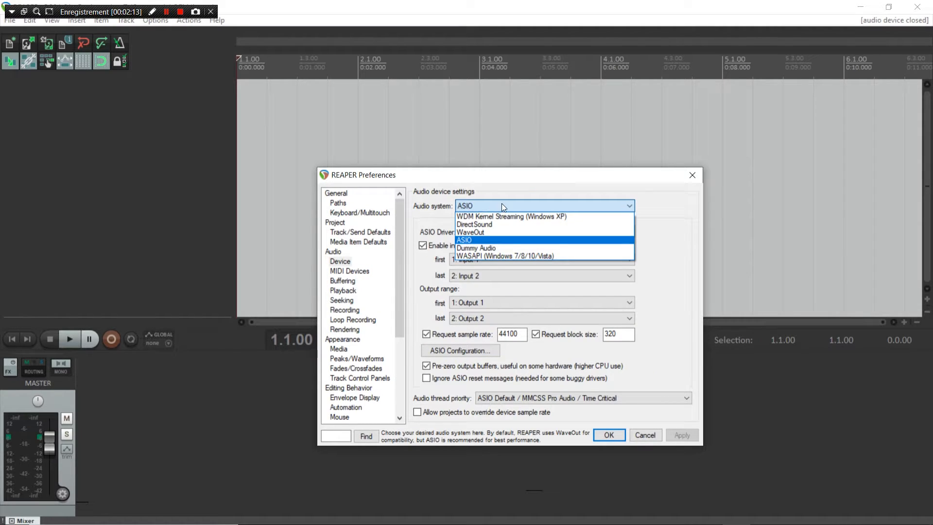
click(511, 190)
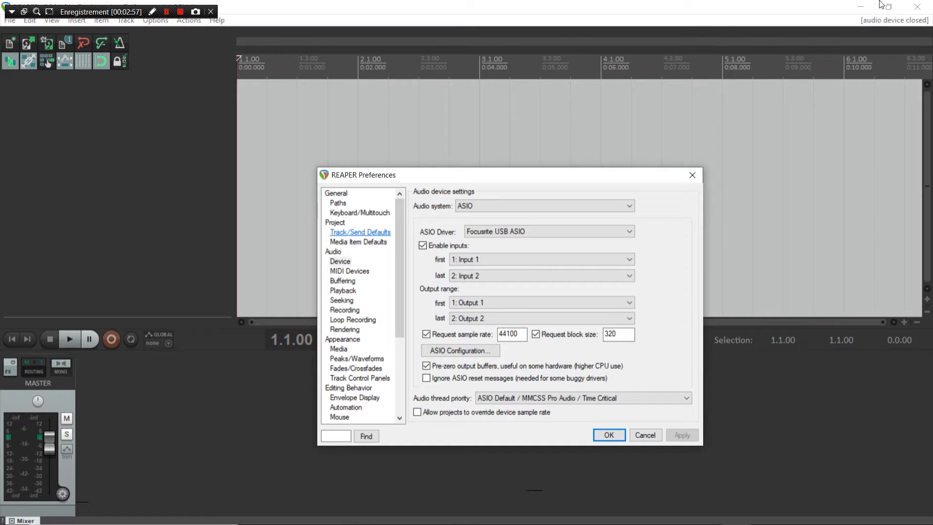
click(531, 204)
click(478, 240)
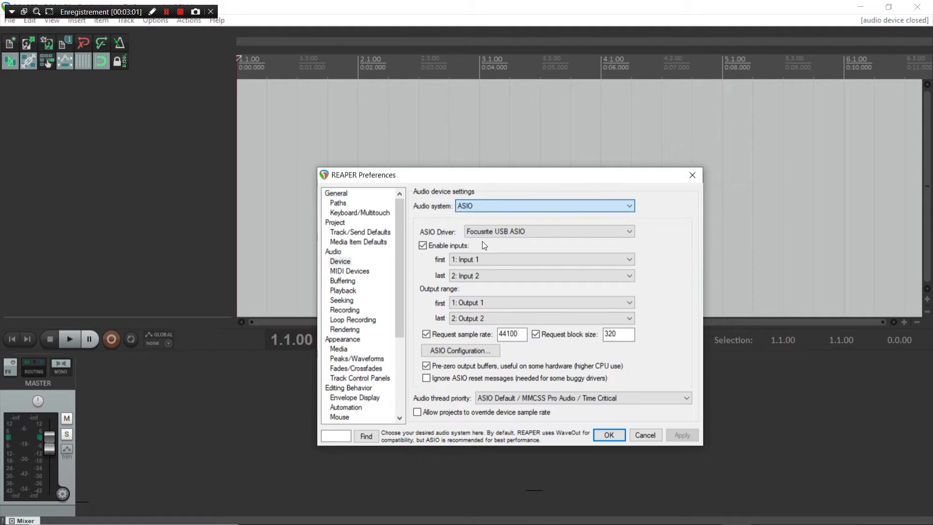
Step: Keep the Focusrite USB ASIO driver with inputs 1–2, then open ASIO Configuration
click(522, 231)
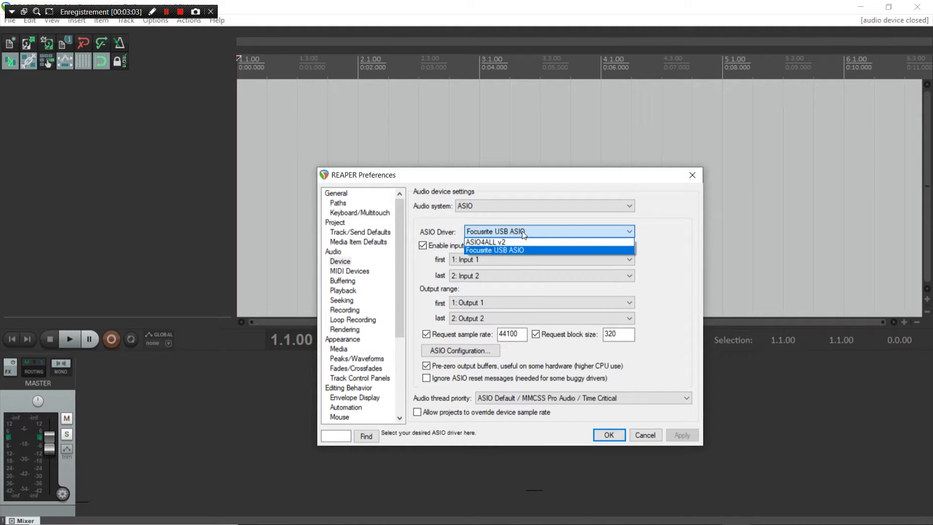
click(522, 231)
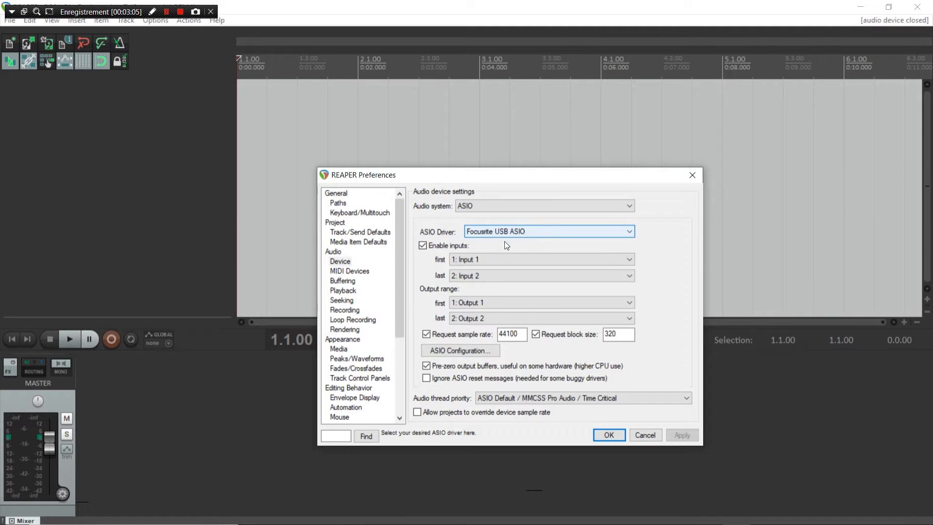
click(501, 260)
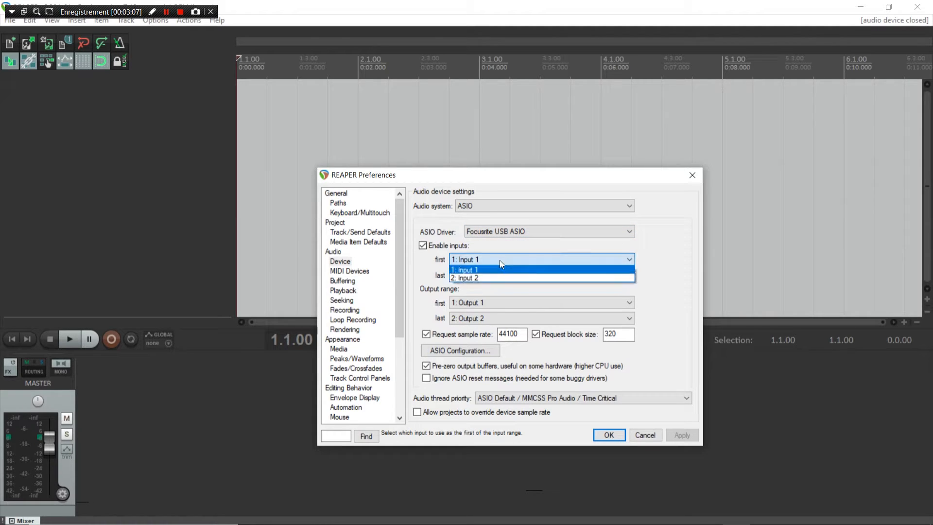
click(500, 260)
click(498, 275)
click(500, 278)
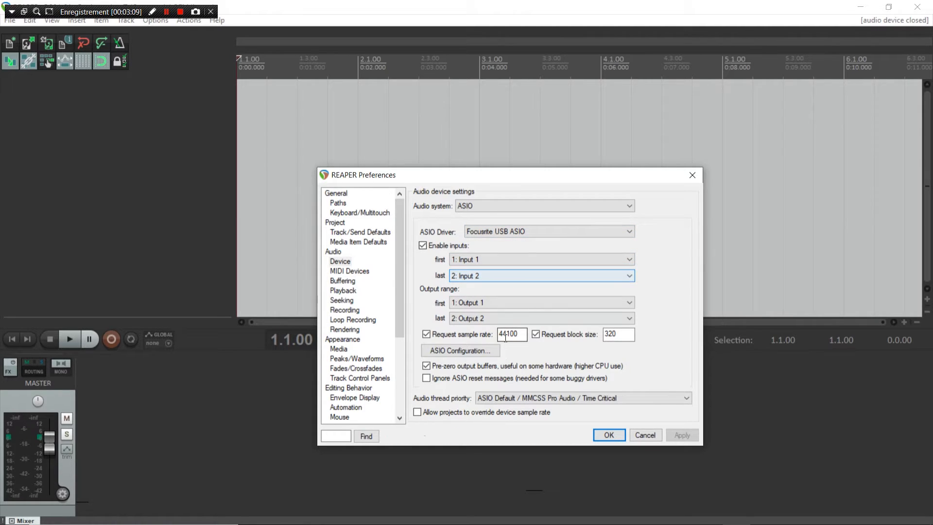
click(470, 352)
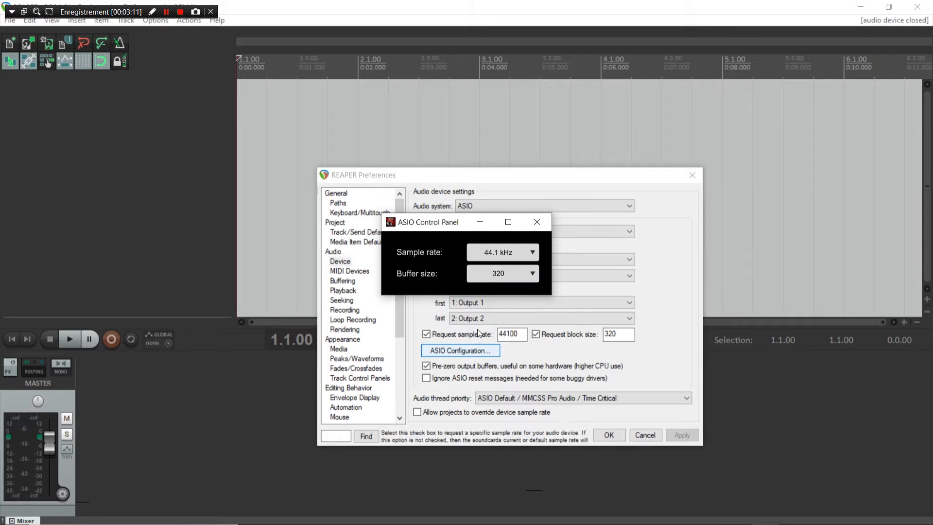
Step: Keep the driver at 44.1 kHz, close its control panel, and confirm Preferences with OK
click(516, 252)
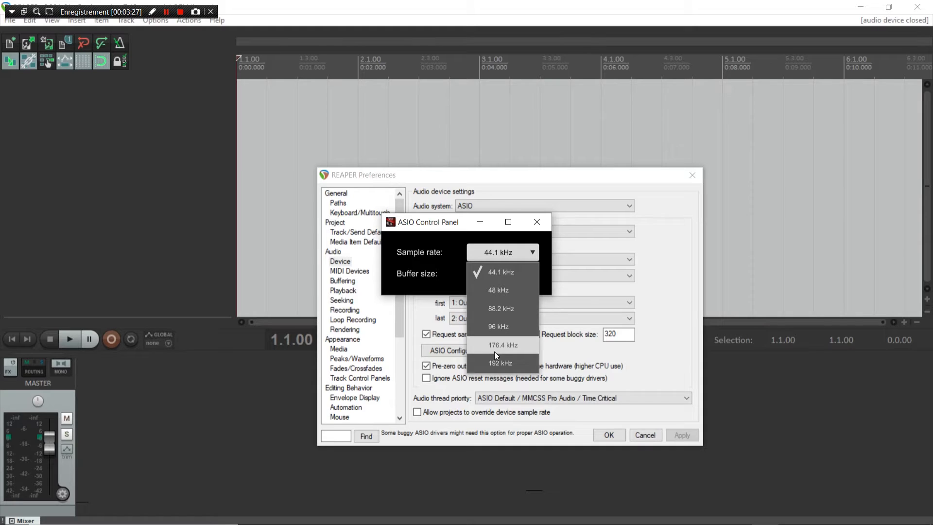
click(501, 249)
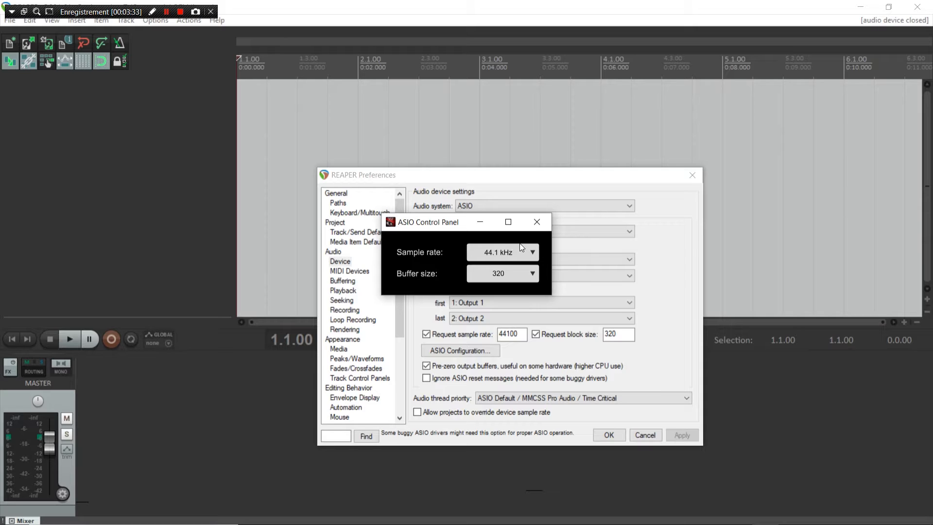
click(537, 223)
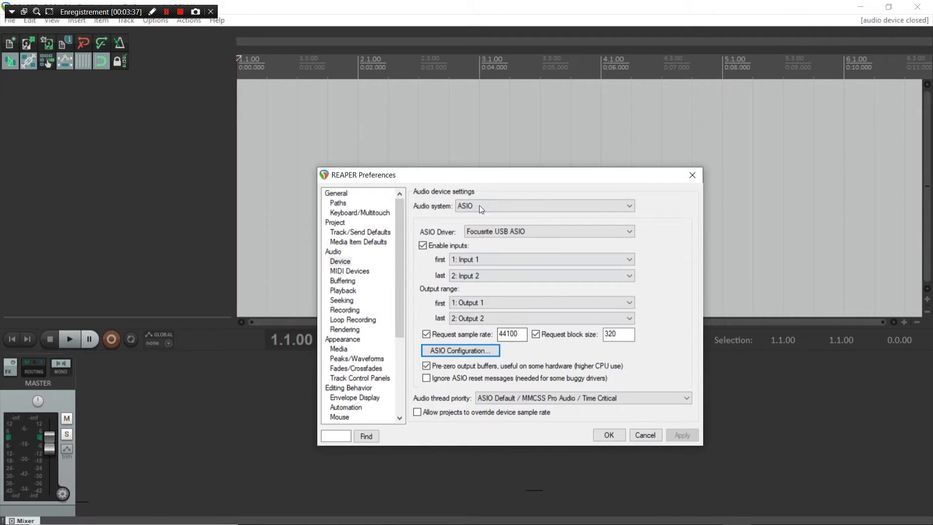
click(607, 435)
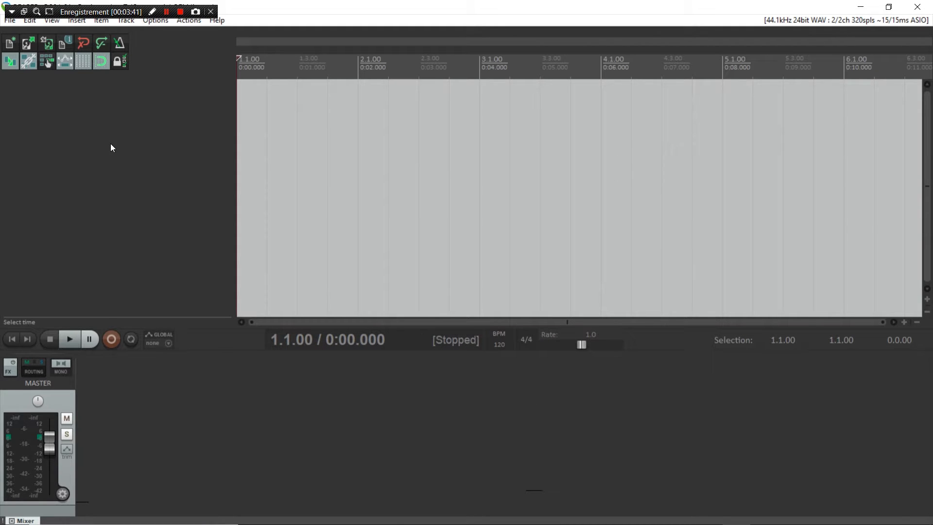
Step: Add a new track to the project and delete the accidental extra second track
right_click(111, 144)
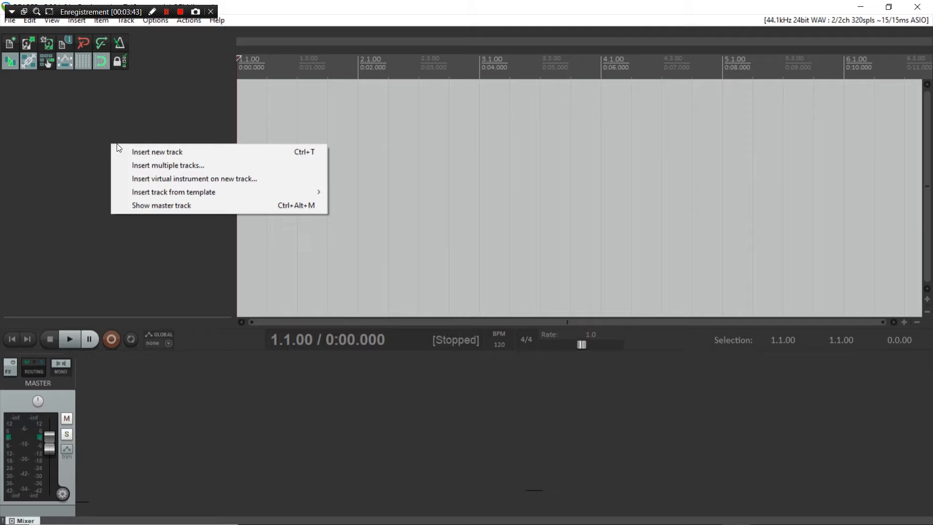
click(165, 153)
double_click(123, 218)
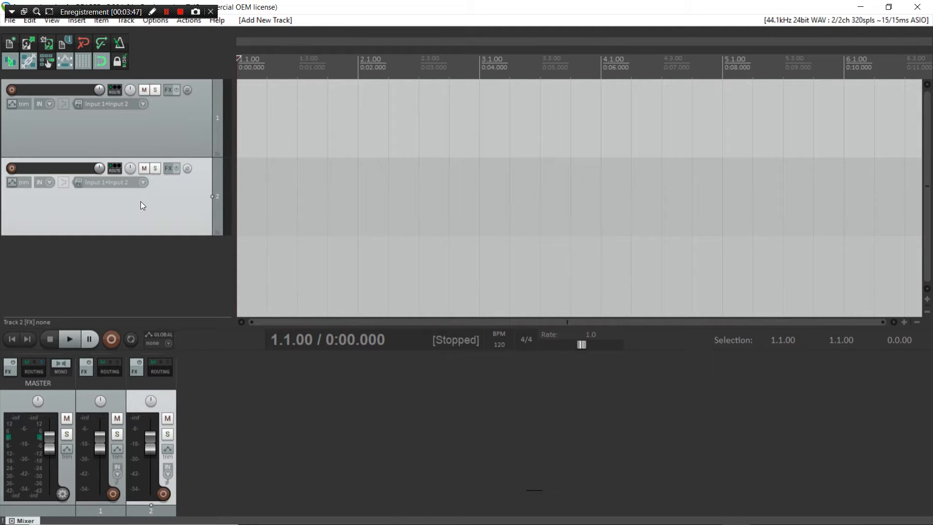
key(Delete)
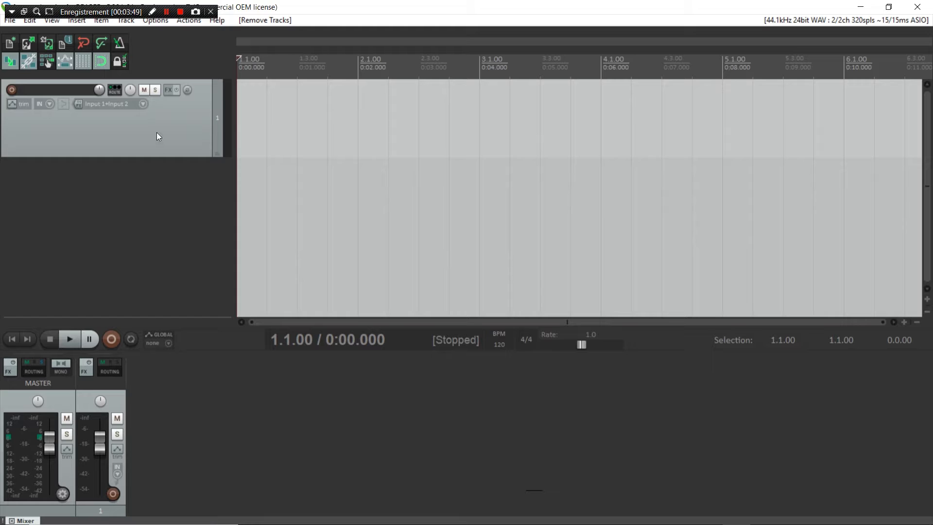
Step: Set Track 1's recording input to mono Input 2 and open its FX chain
click(138, 104)
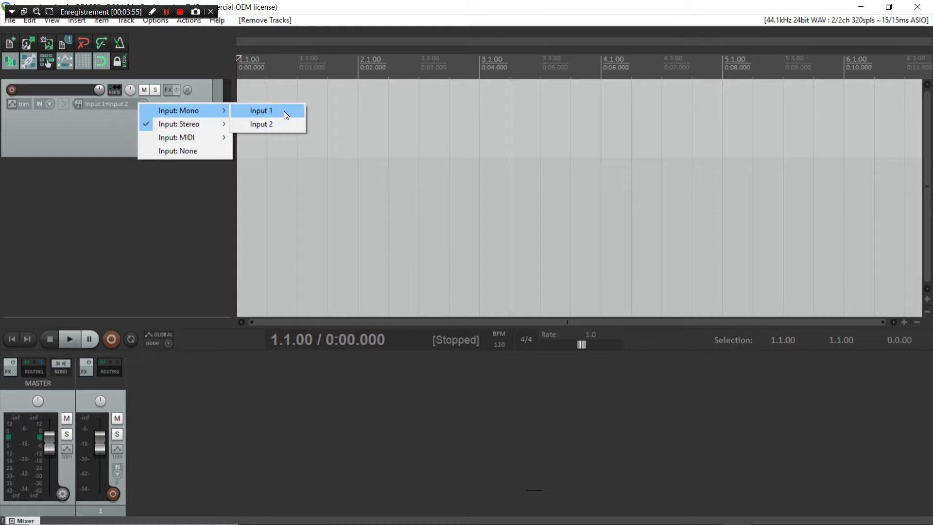
click(281, 125)
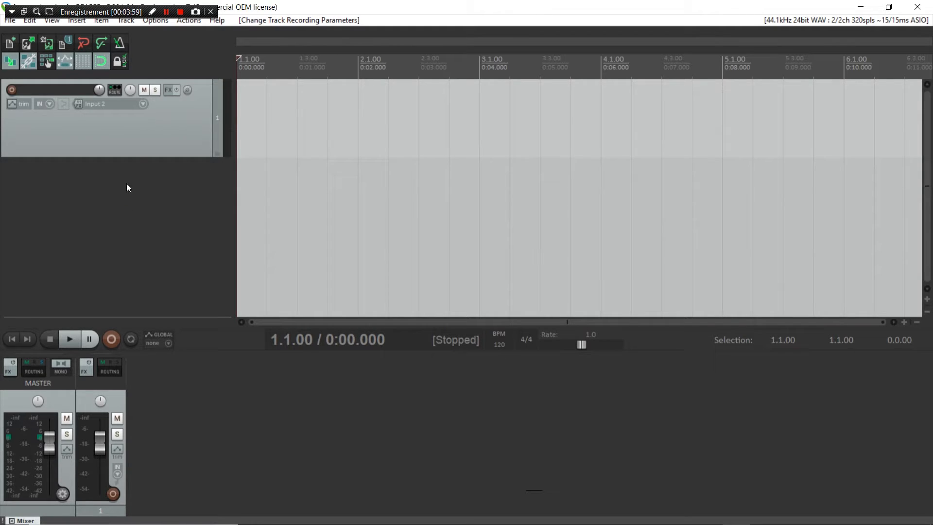
click(171, 90)
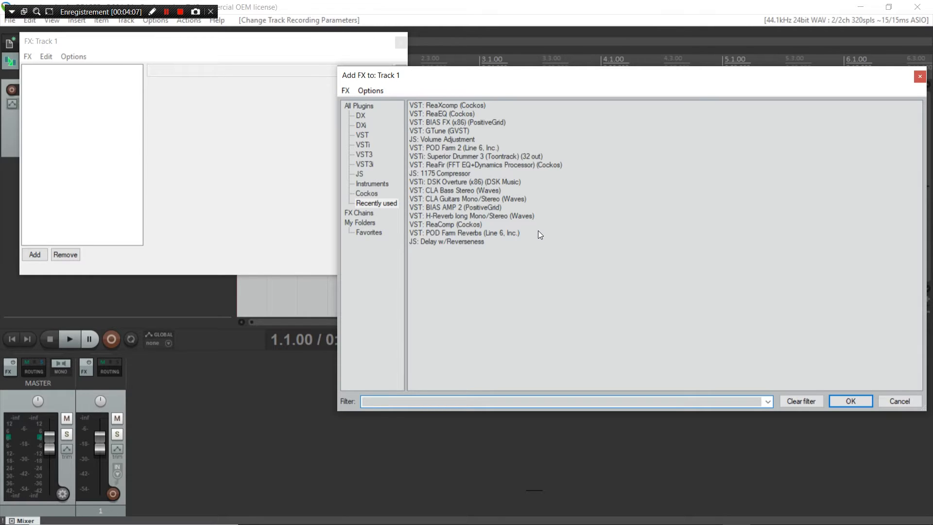
Step: Add VST: BIAS FX to Track 1 and load the A7X preset from Bank 1
double_click(474, 121)
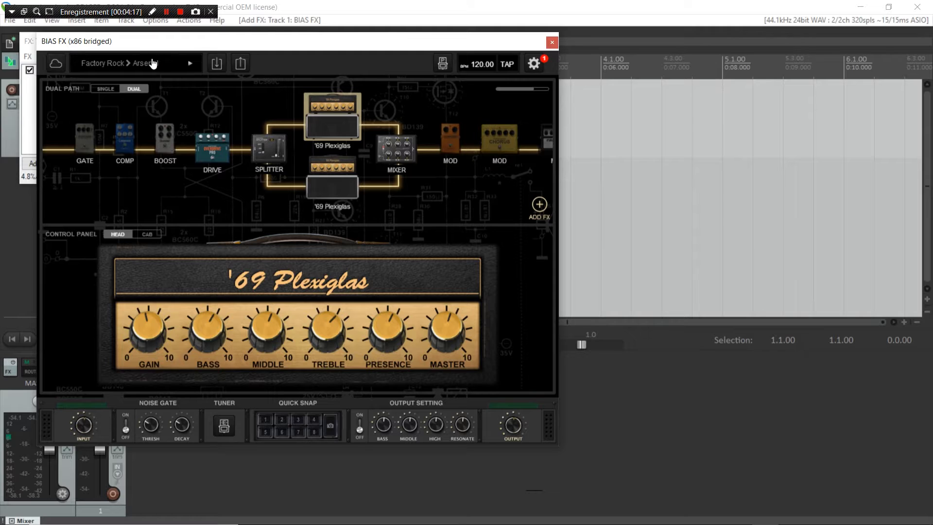
click(175, 62)
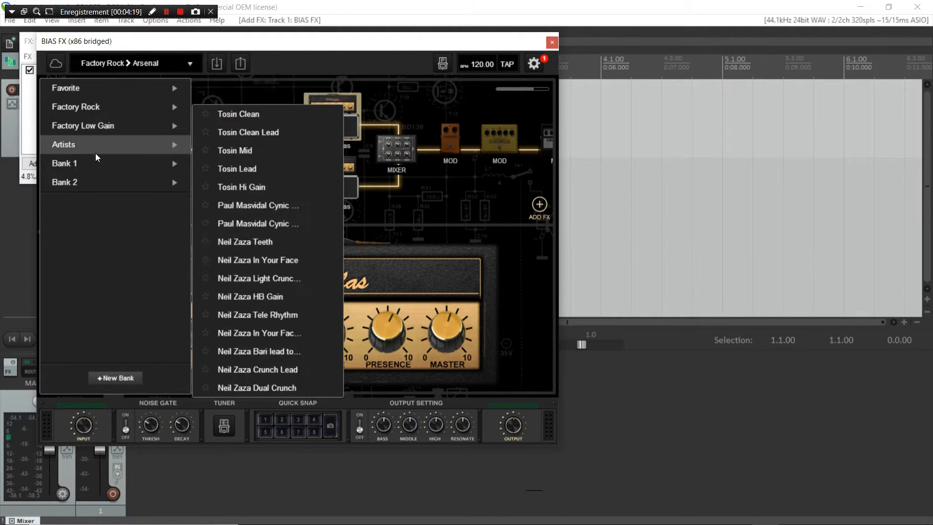
mouse_move(93, 163)
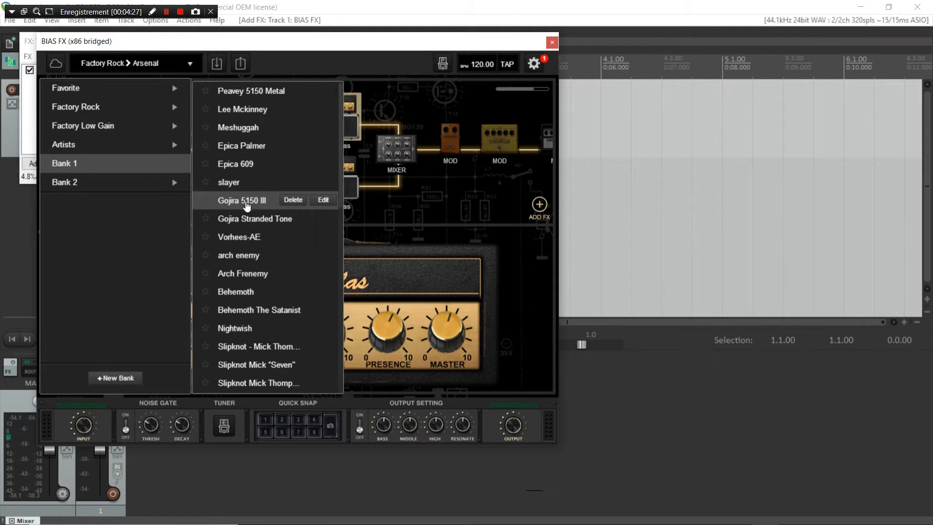
scroll(247, 206, down, 5)
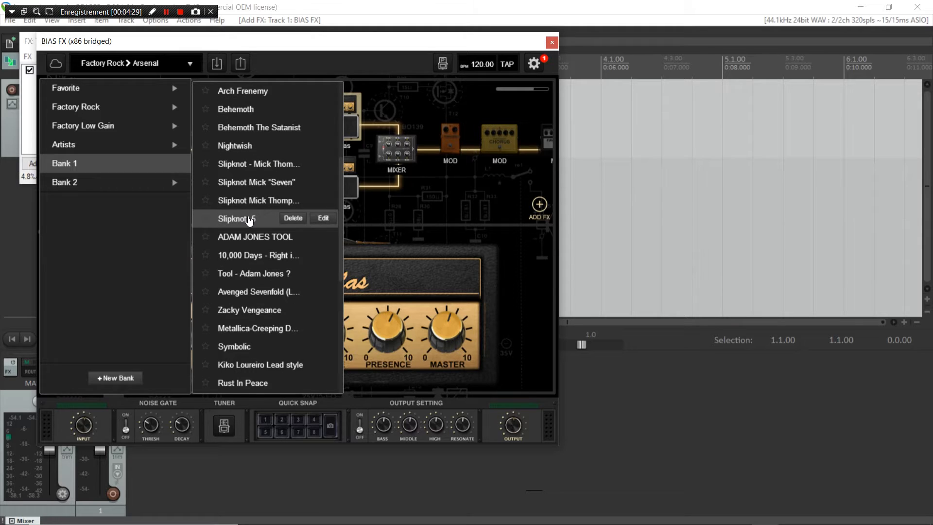
scroll(249, 221, down, 1)
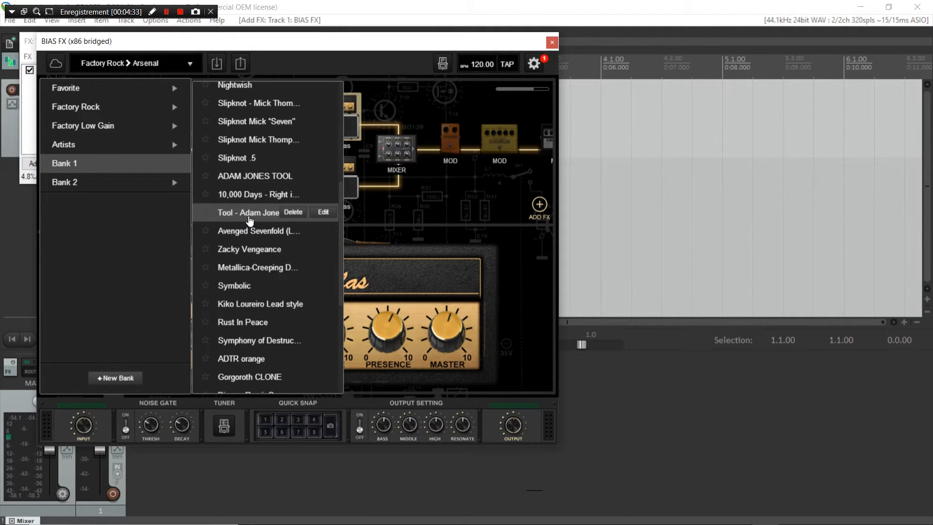
scroll(249, 224, down, 1)
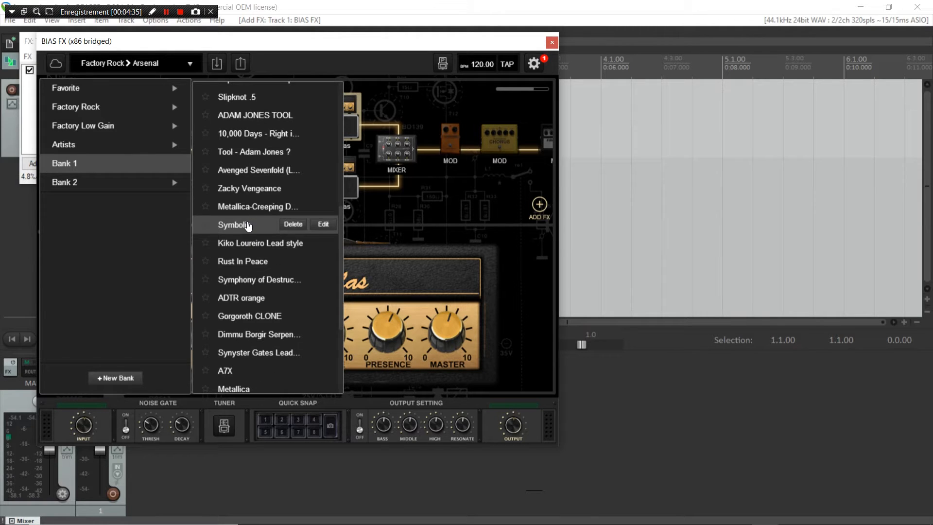
scroll(249, 225, down, 2)
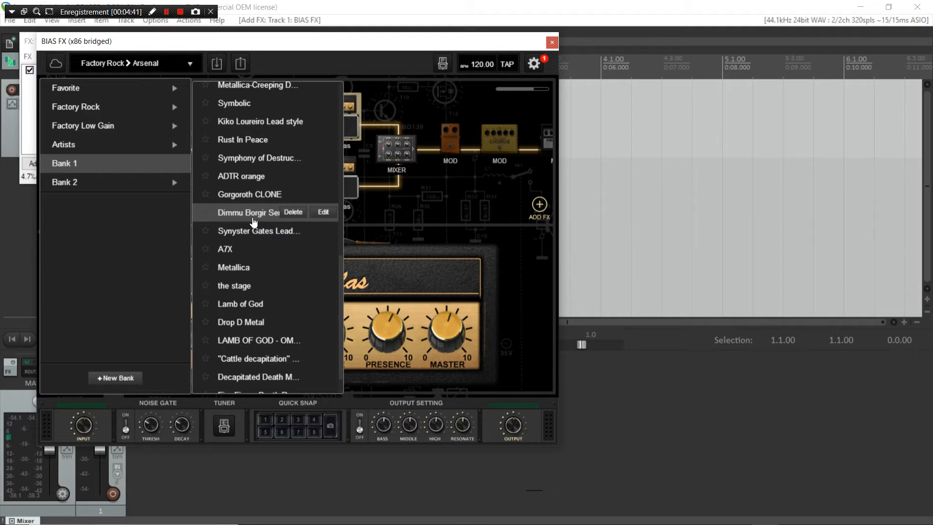
click(238, 249)
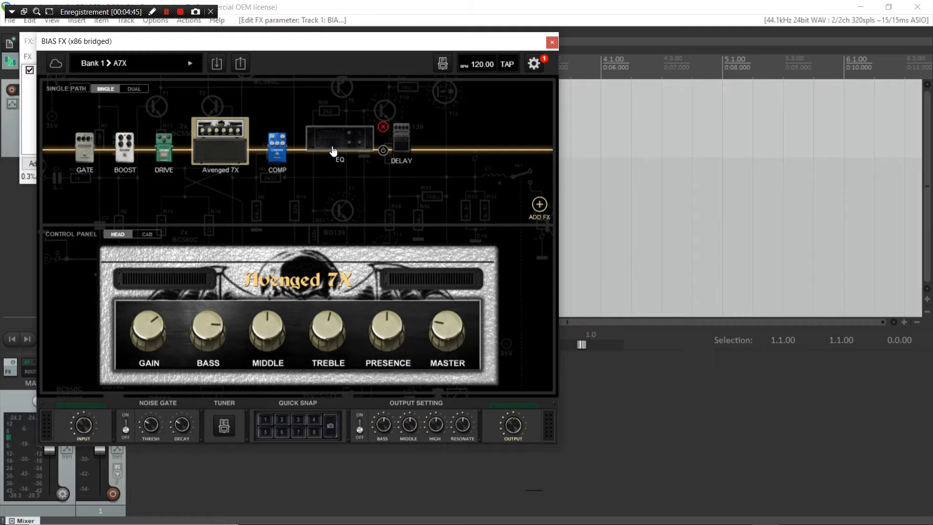
Step: Drag the bypassed EQ into the A7X signal chain, then close the BIAS FX and FX: Track 1 windows
drag(332, 145, 336, 172)
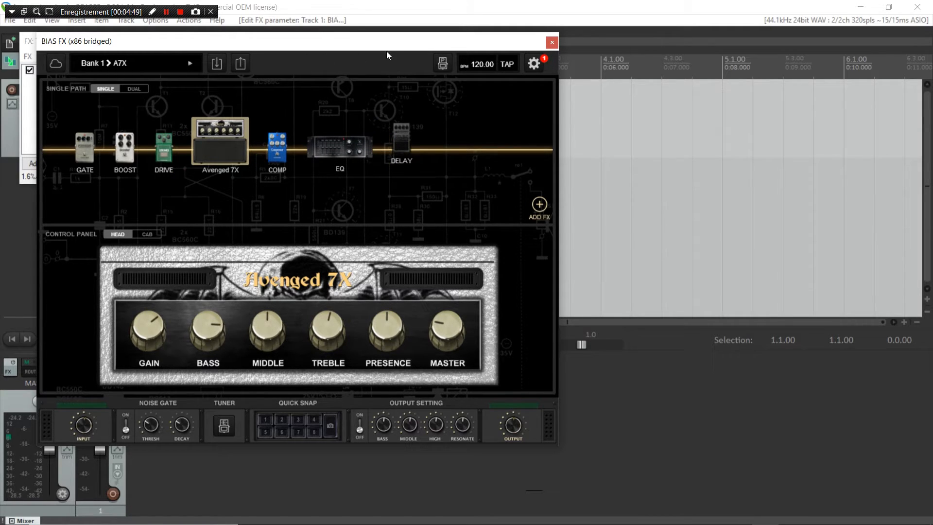
click(555, 44)
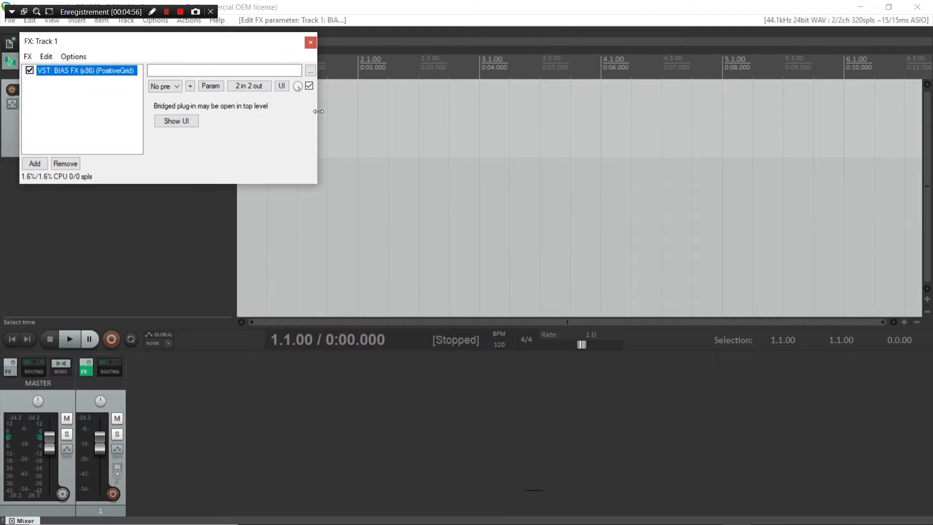
click(311, 42)
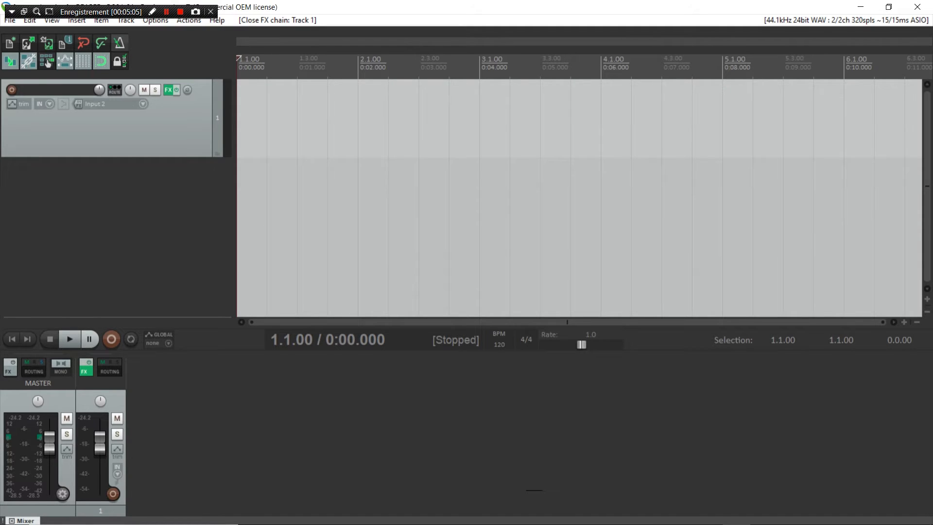
Step: Turn on Track 1's record monitoring, arm it, and lower the master fader to about -8.32 dB
click(63, 106)
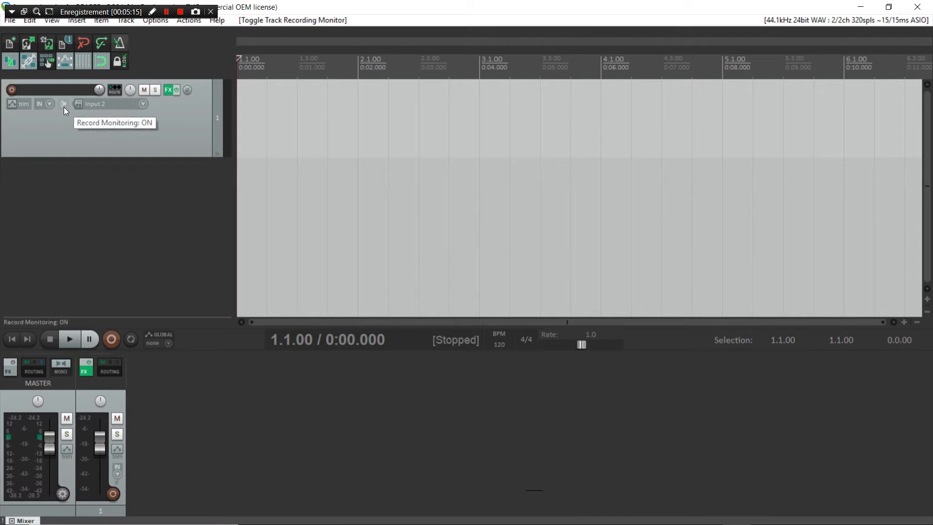
click(11, 90)
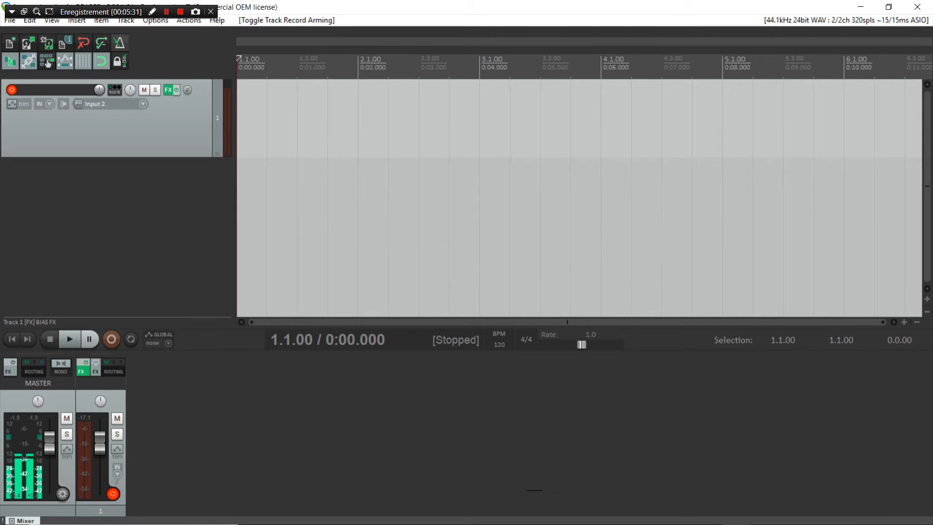
drag(49, 441, 45, 463)
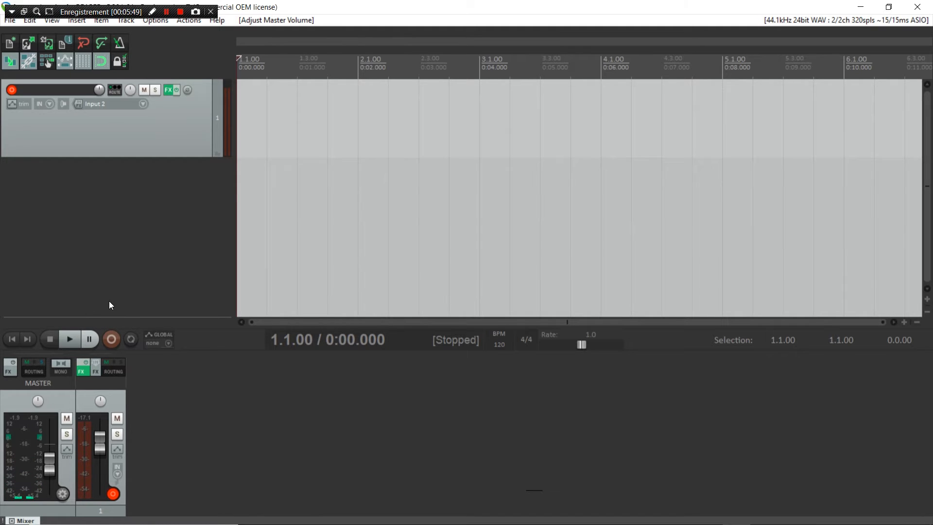
Step: Start recording on the transport and play the guitar part into Track 1
click(107, 342)
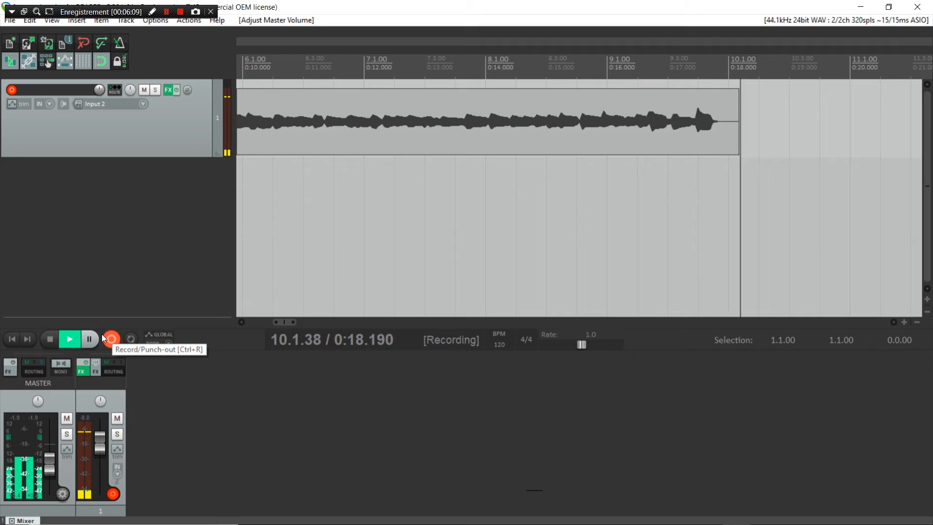
Step: Stop recording, zoom out to show the whole 22-second take, and disarm Track 1
click(107, 338)
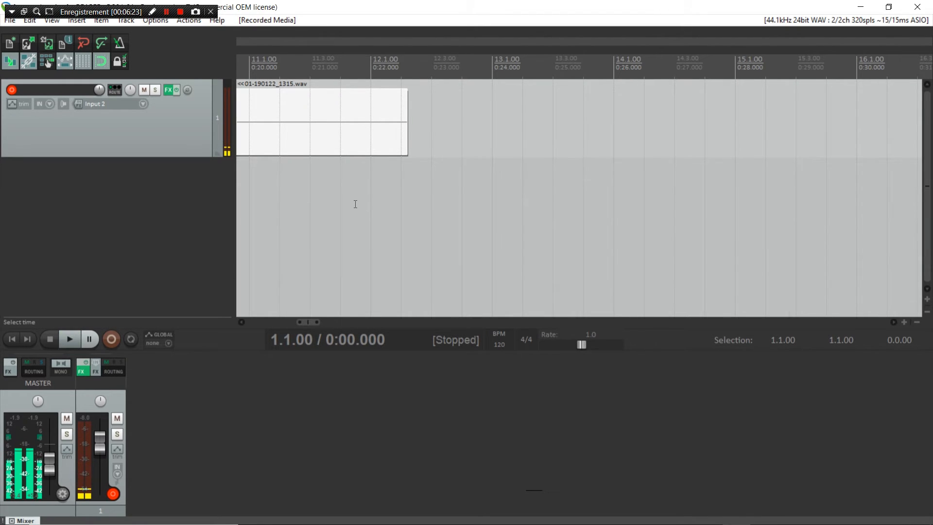
scroll(355, 204, down, 4)
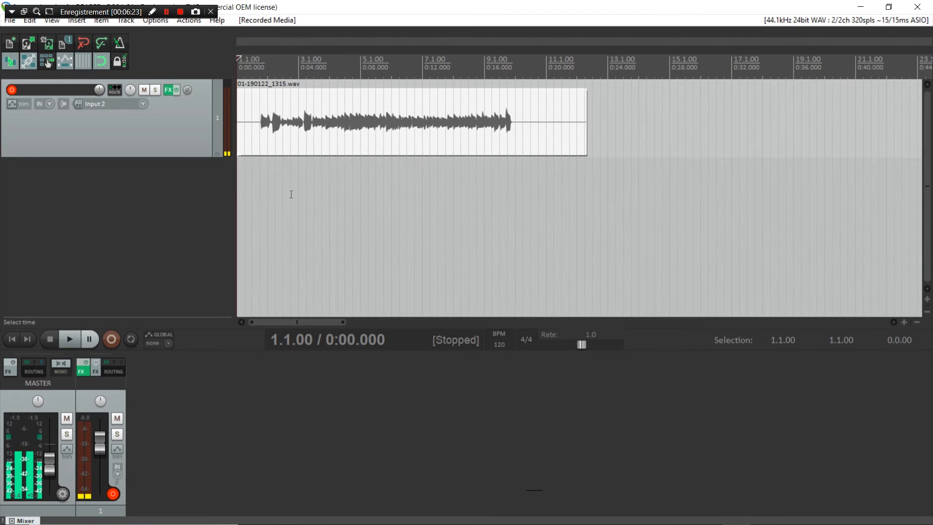
click(15, 89)
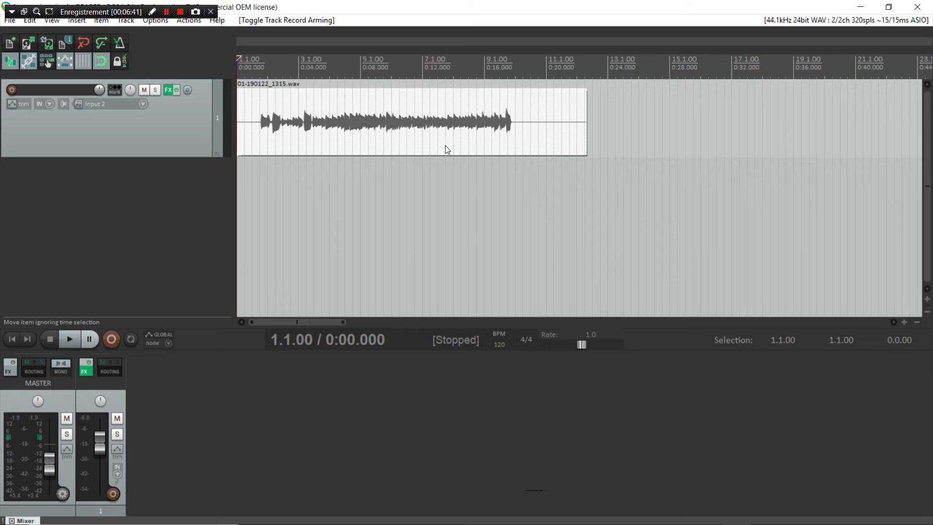
Step: Cut the take's silent first 1.5 seconds and drag the remaining item to 1.1.00
drag(509, 156, 593, 156)
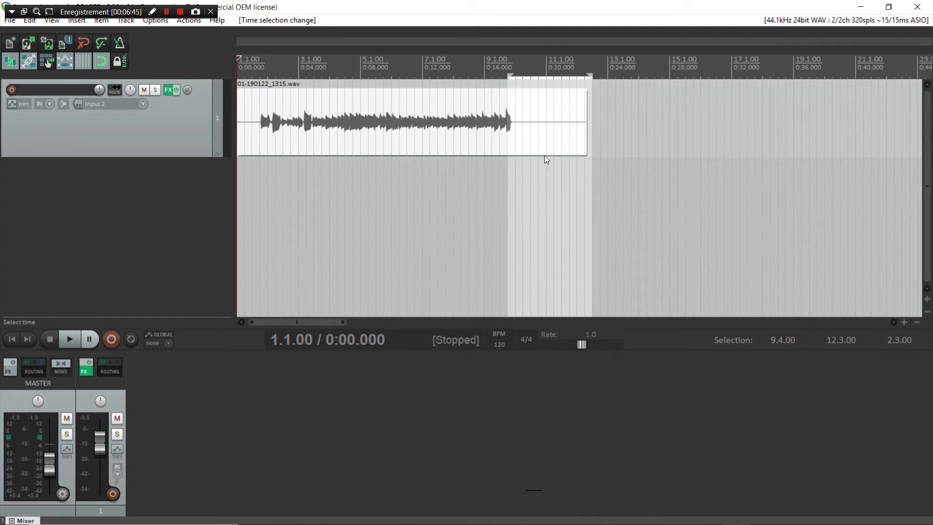
drag(260, 164, 237, 163)
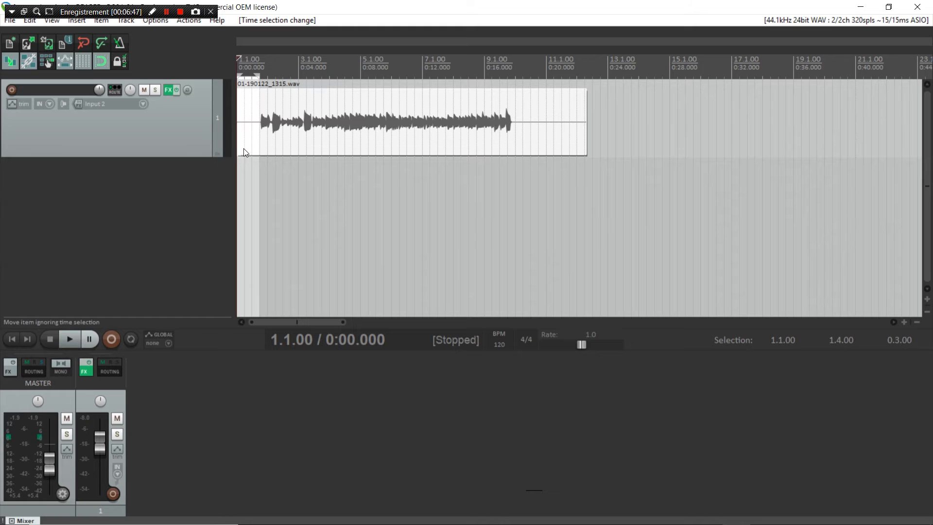
scroll(248, 123, up, 8)
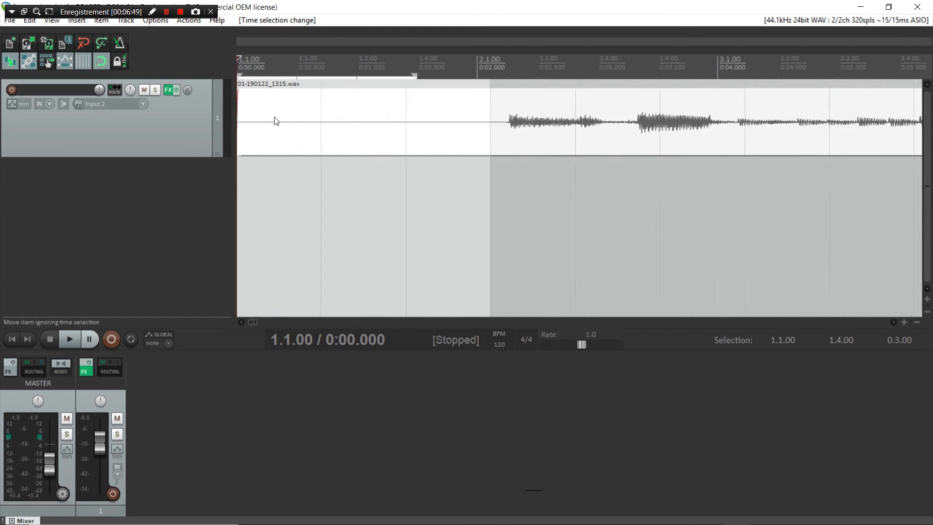
right_click(389, 119)
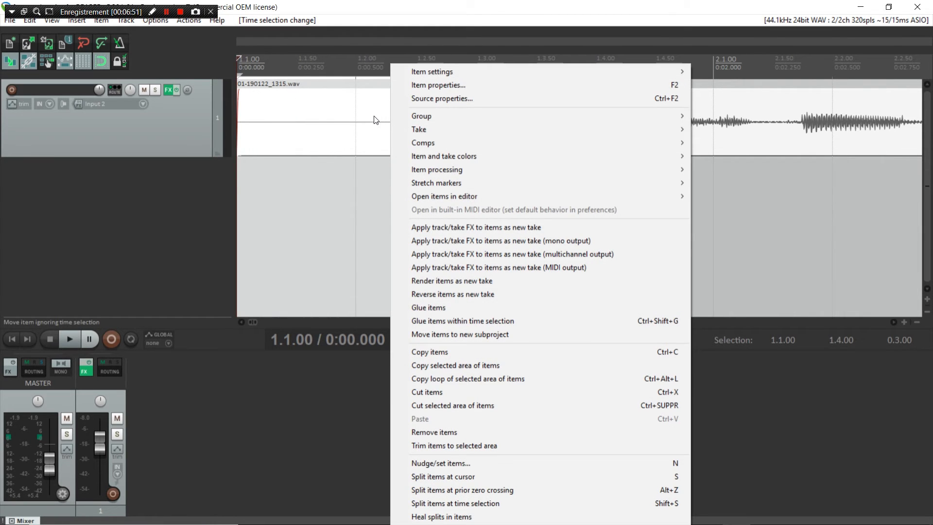
click(487, 404)
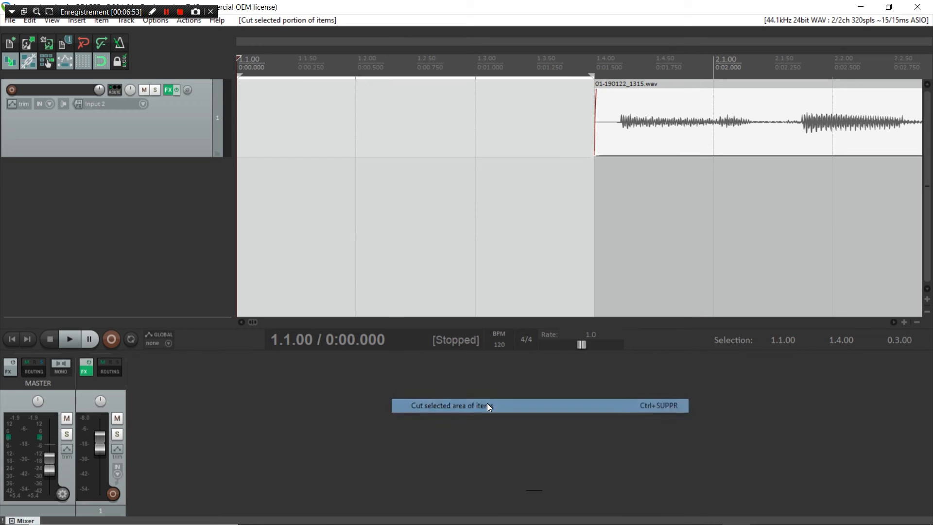
scroll(566, 149, down, 5)
scroll(565, 149, down, 4)
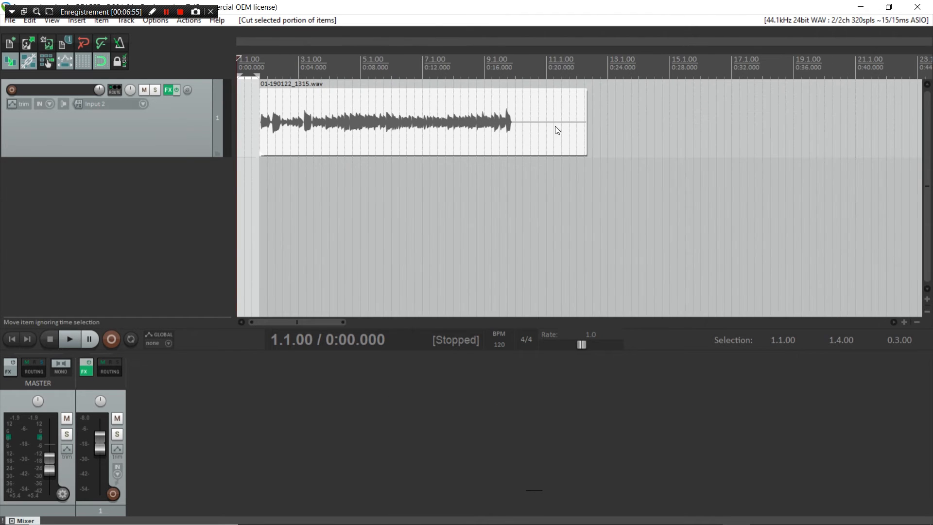
drag(461, 118, 421, 114)
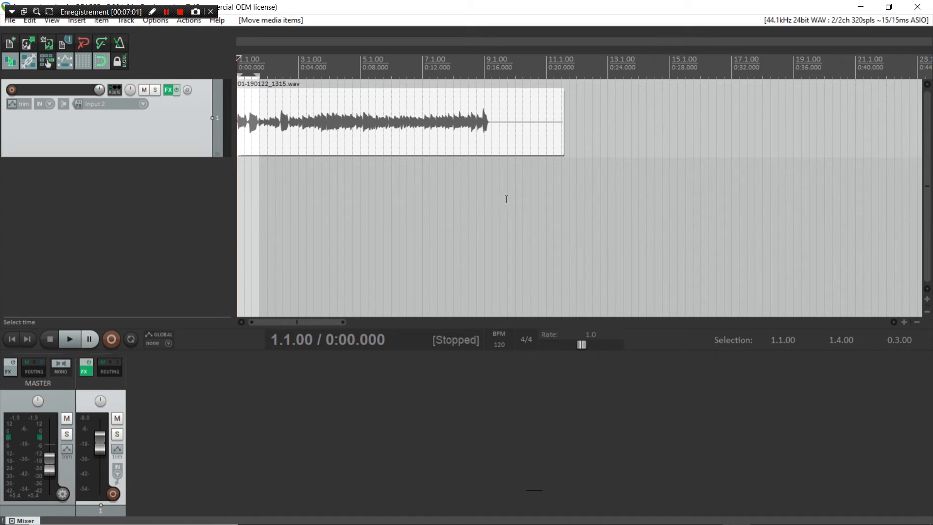
Step: Deselect all tracks and bring the master fader to about -0.10 dB
click(163, 236)
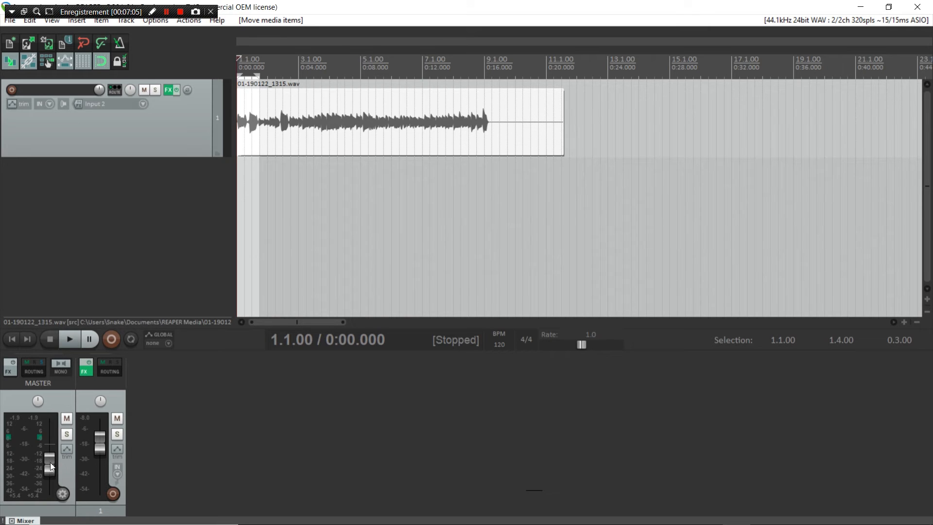
drag(50, 462, 45, 445)
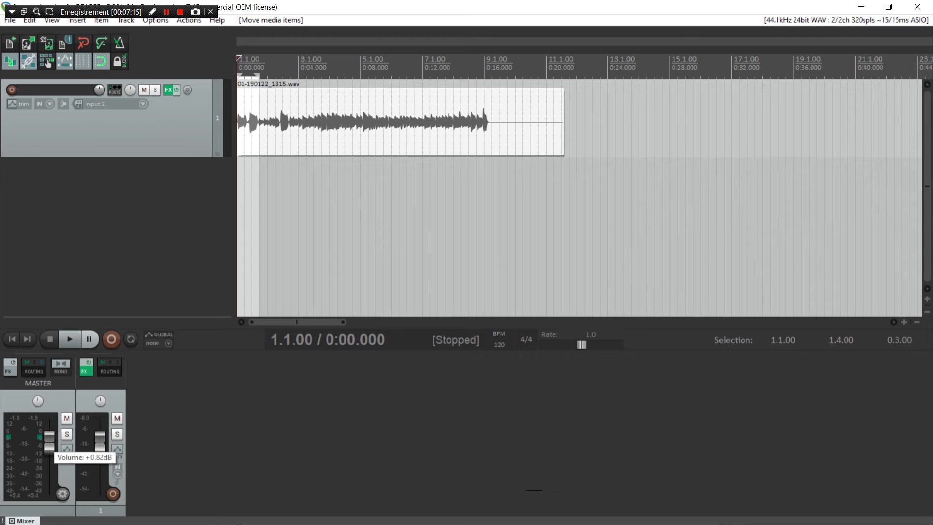
drag(49, 447, 49, 447)
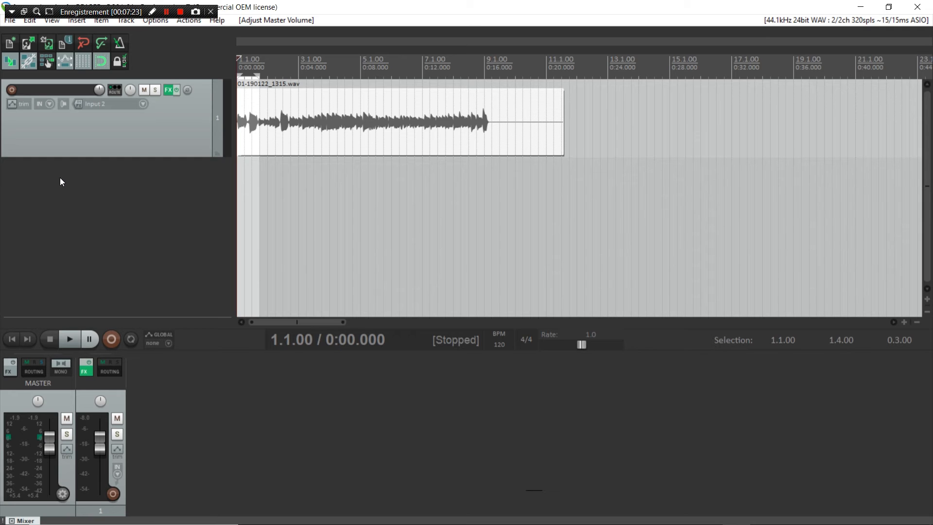
Step: Open the Render to File settings and set the output folder to the Desktop
click(11, 20)
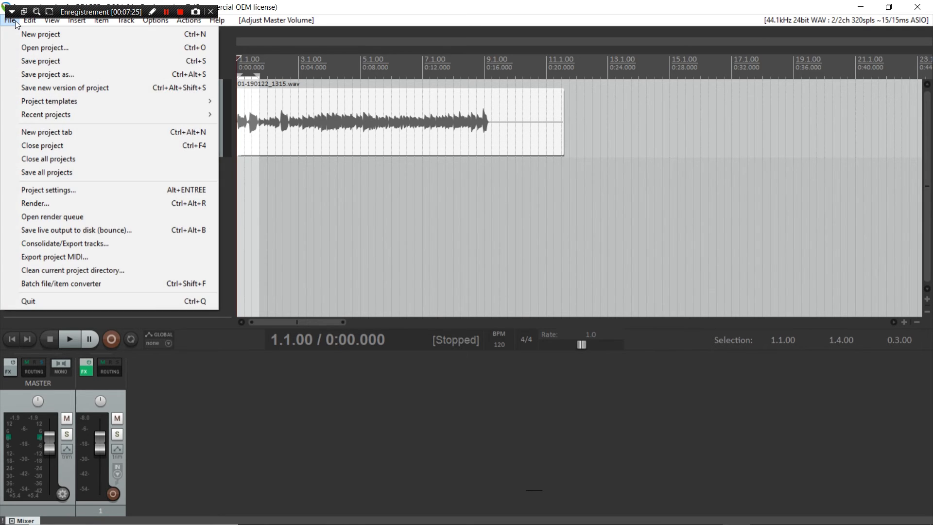
click(112, 203)
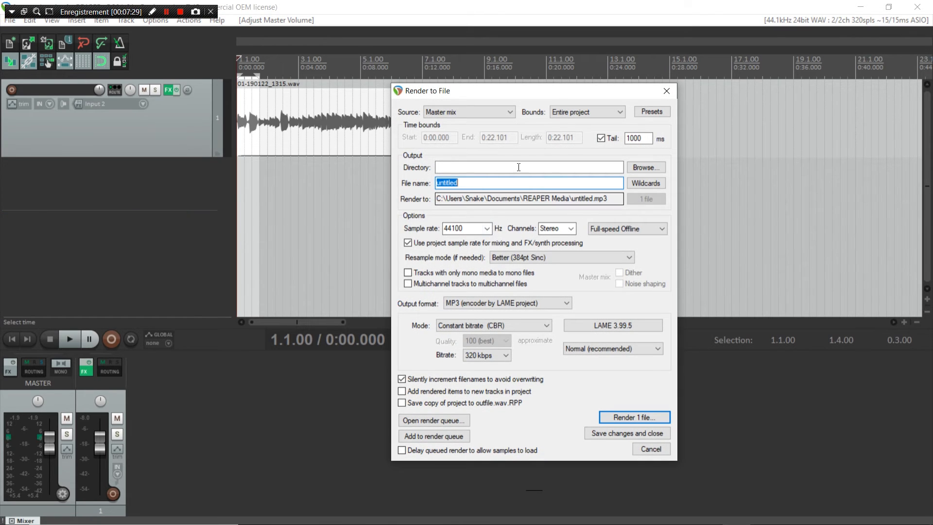
click(661, 170)
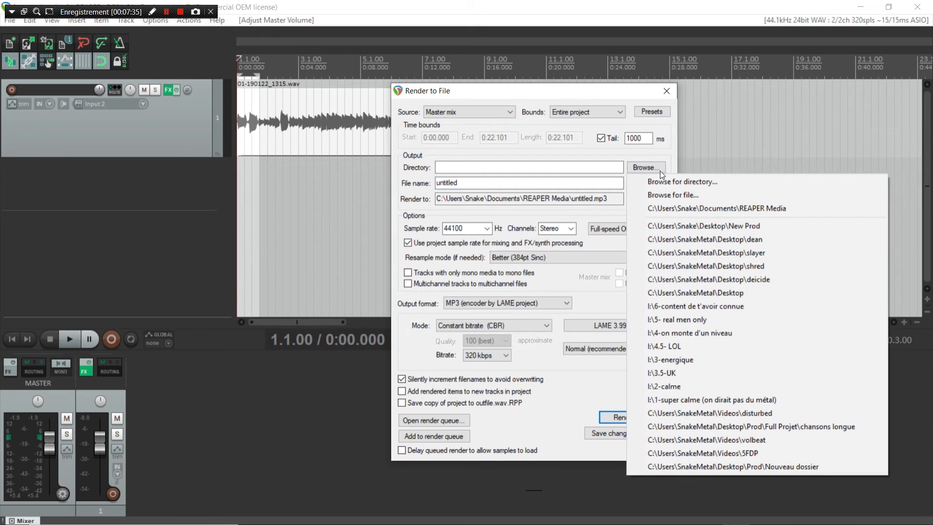
click(724, 295)
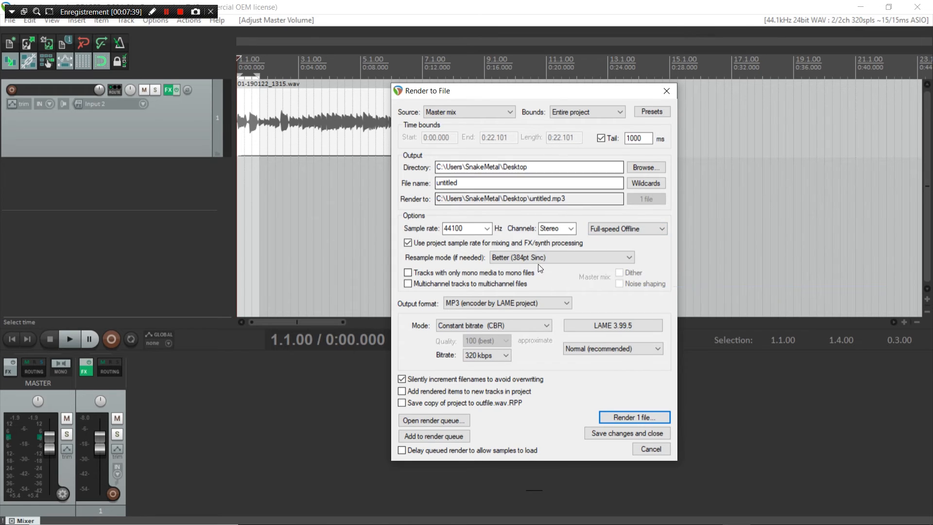
Step: Keep MP3 at 320 kbps as the output format and start rendering
click(498, 306)
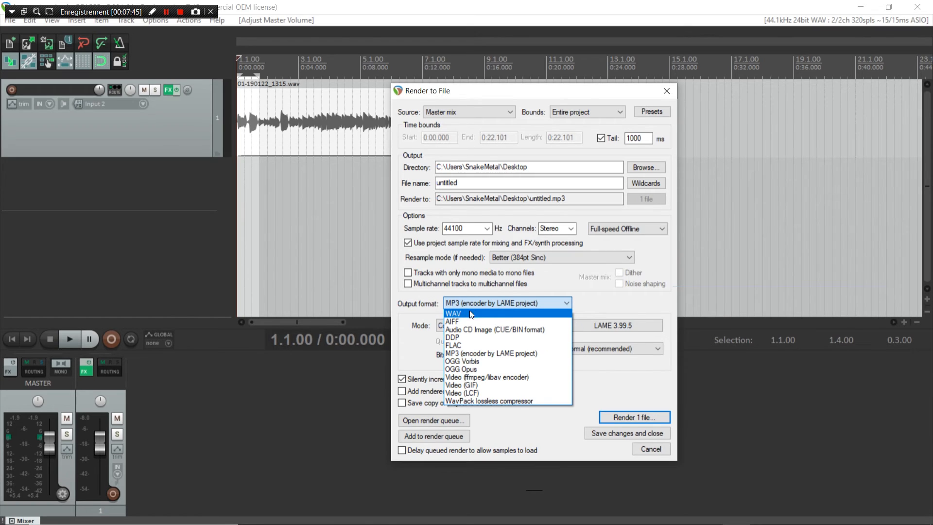
click(484, 354)
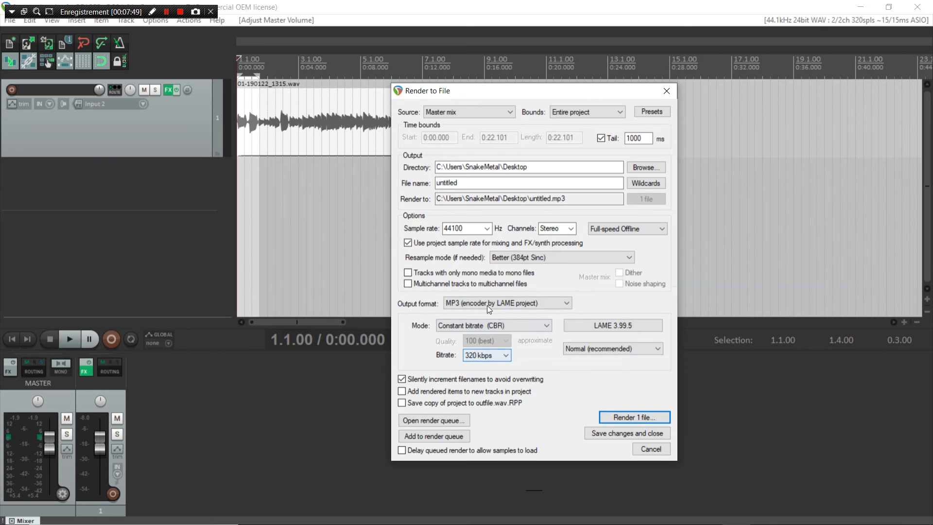
click(489, 356)
click(489, 357)
click(497, 355)
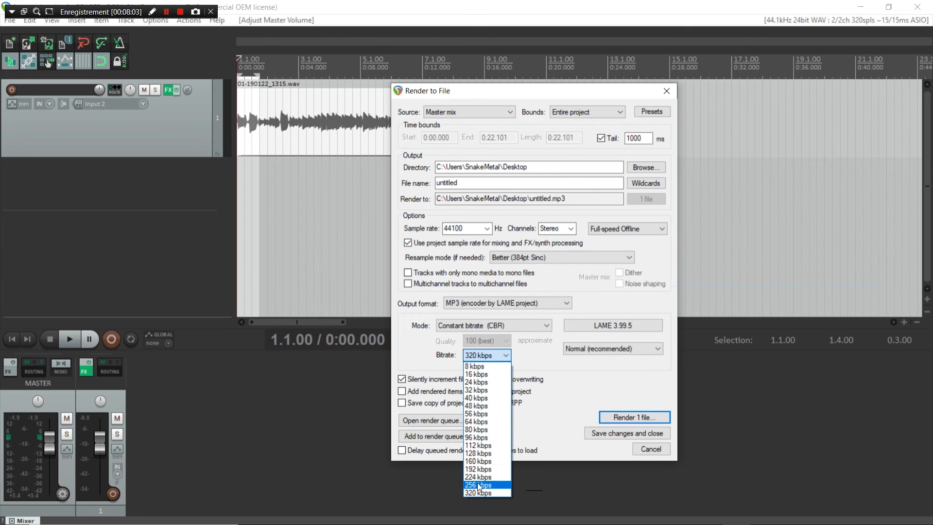
click(535, 350)
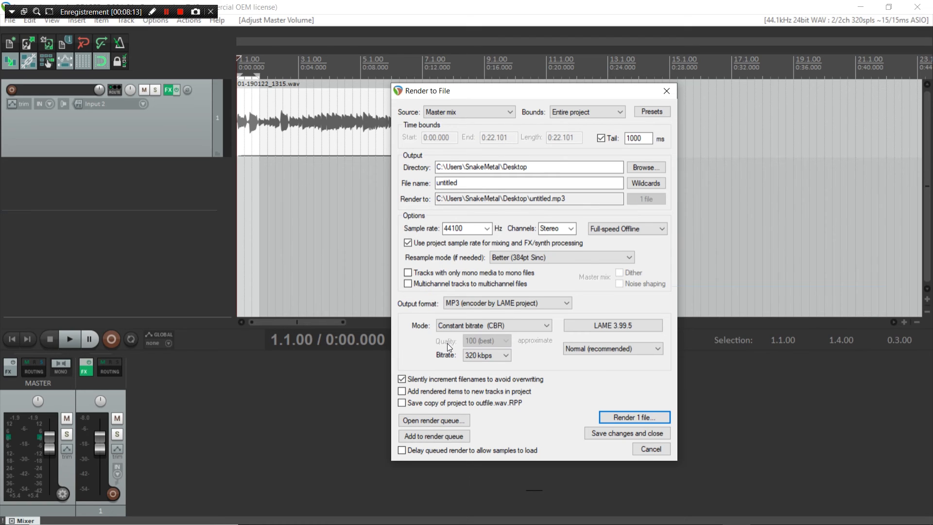
click(624, 416)
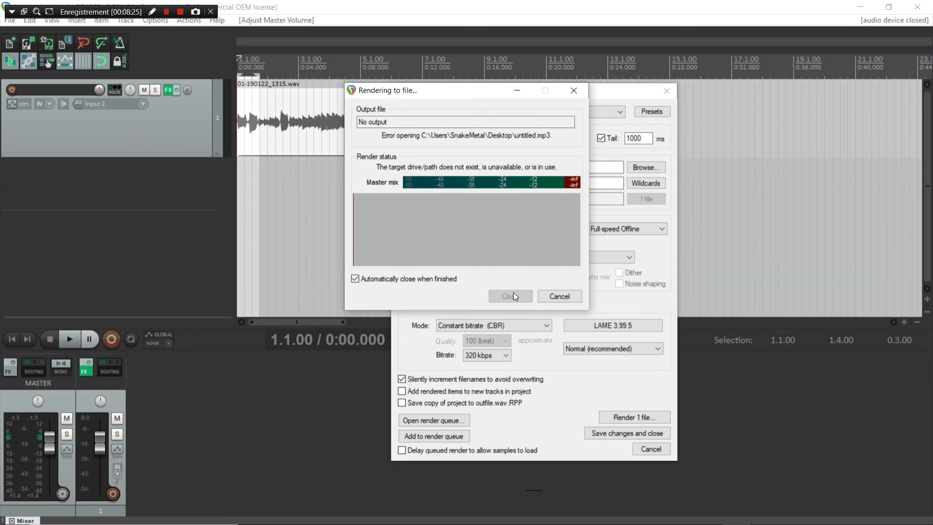
Step: Dismiss the render error, switch output to WAV with dither on, and render again
click(555, 296)
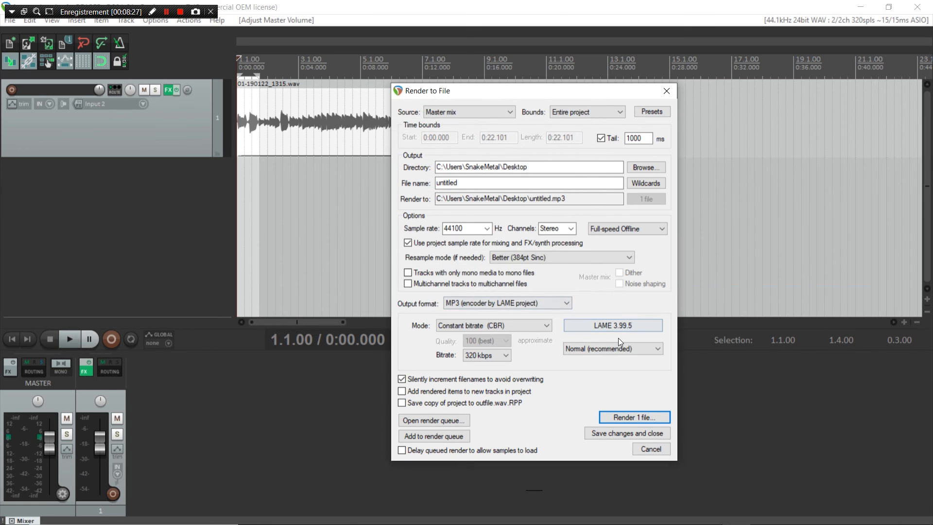
click(525, 305)
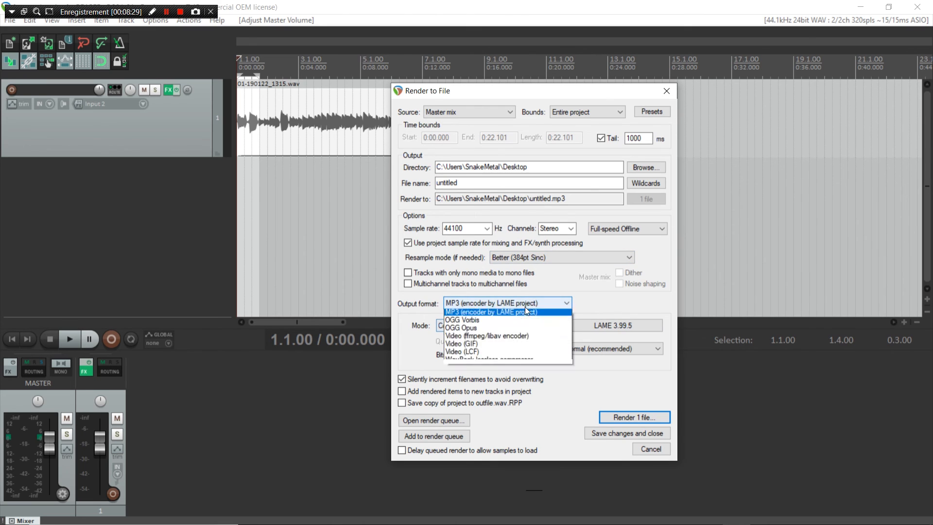
scroll(525, 308, up, 2)
click(525, 312)
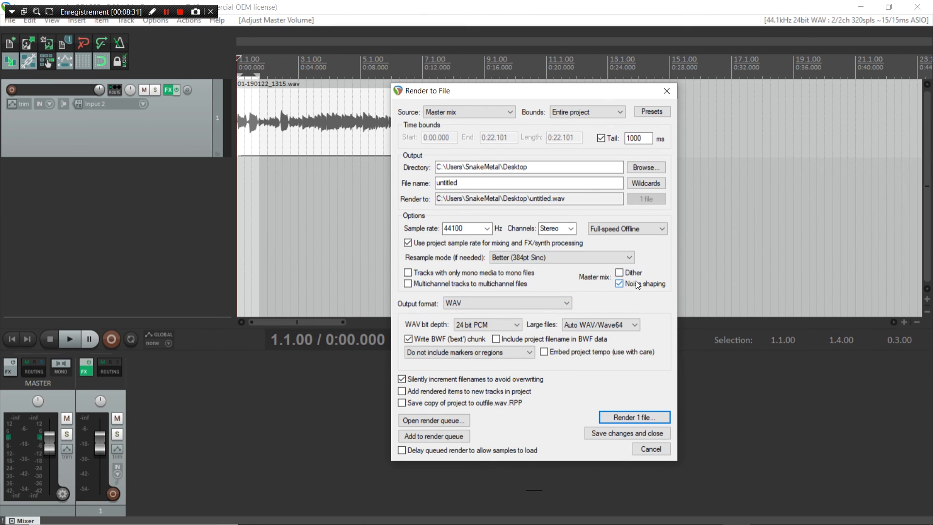
click(619, 273)
click(623, 418)
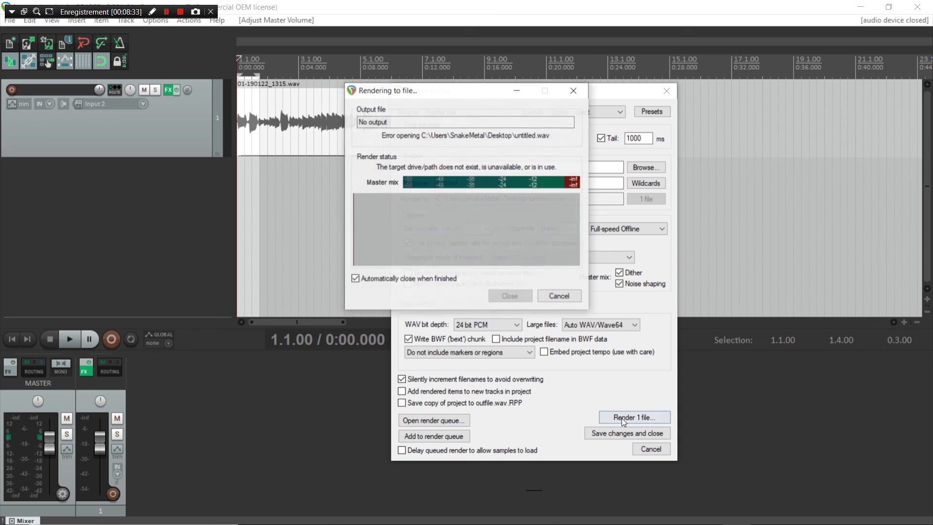
Step: Dismiss the second render error, clear the time selection, and close the Render window
click(564, 293)
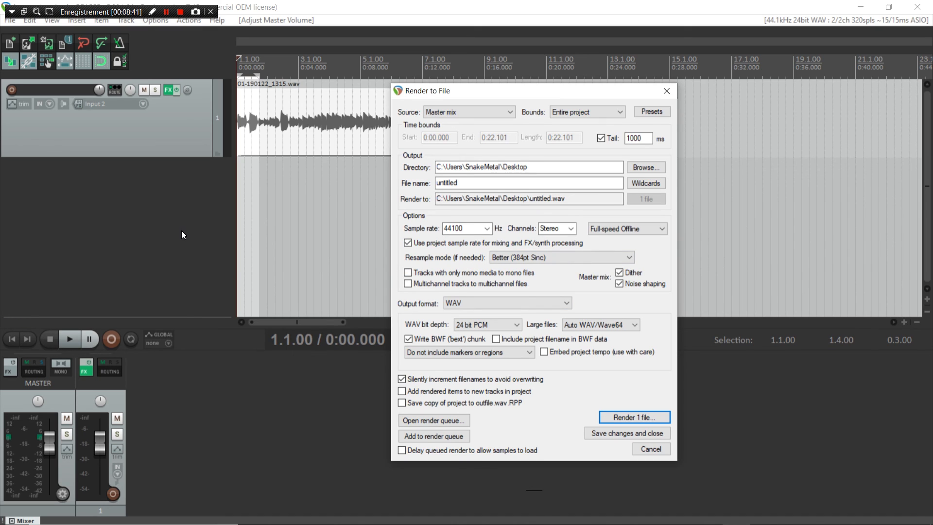
click(295, 215)
click(257, 212)
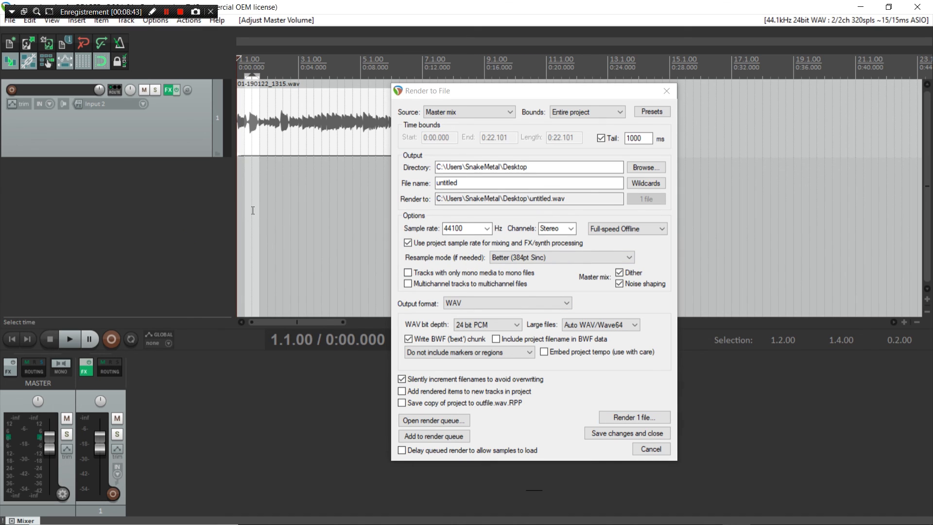
click(667, 91)
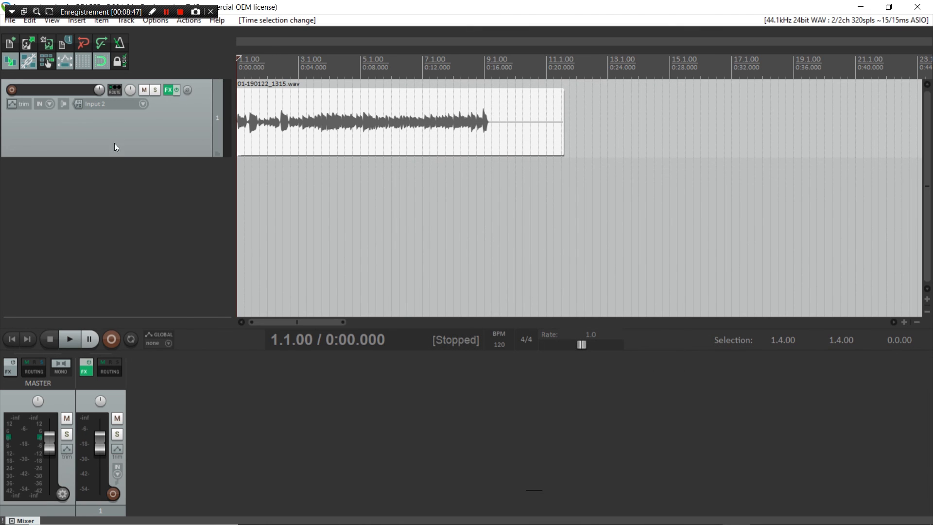